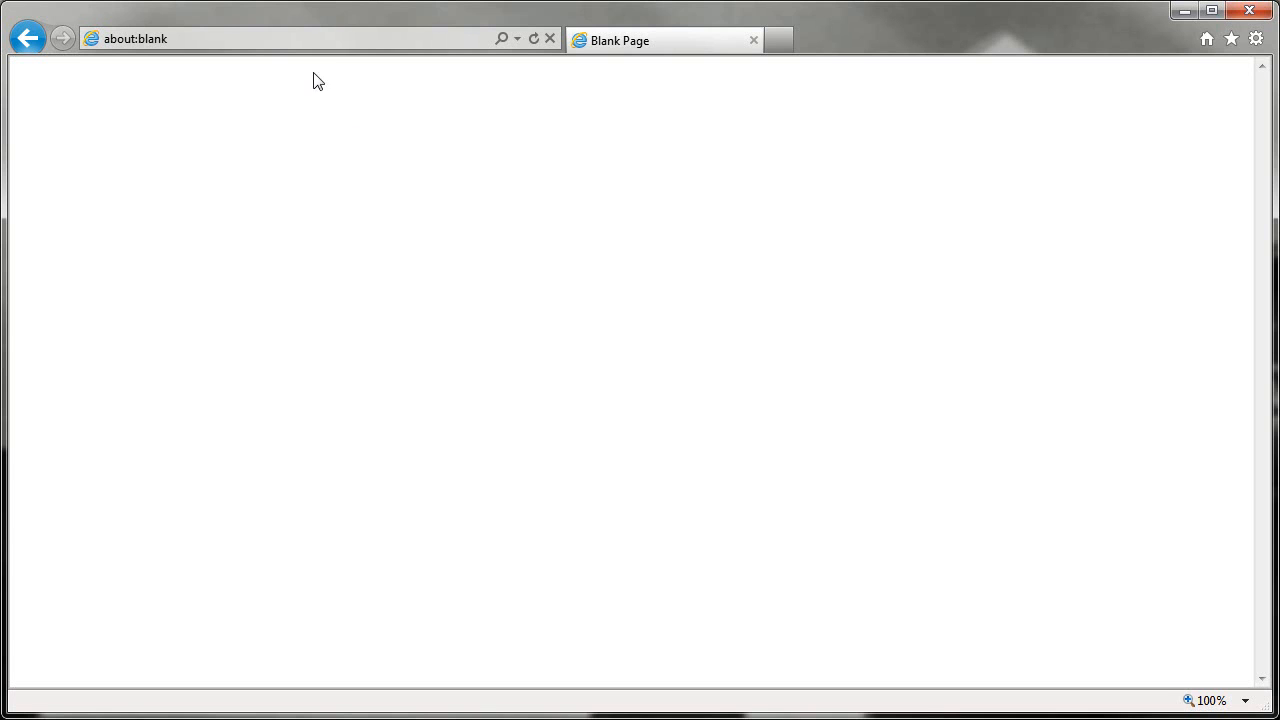
left_click(245, 38)
type("office.live.com/")
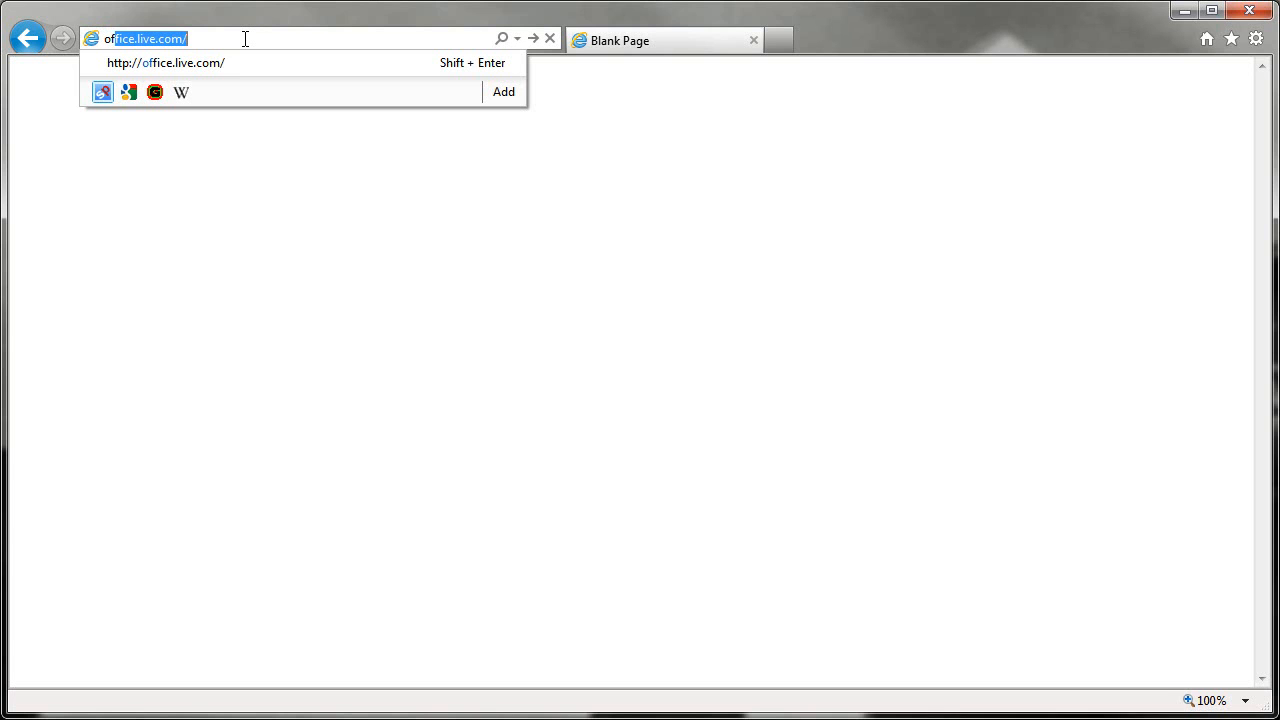
left_click(205, 62)
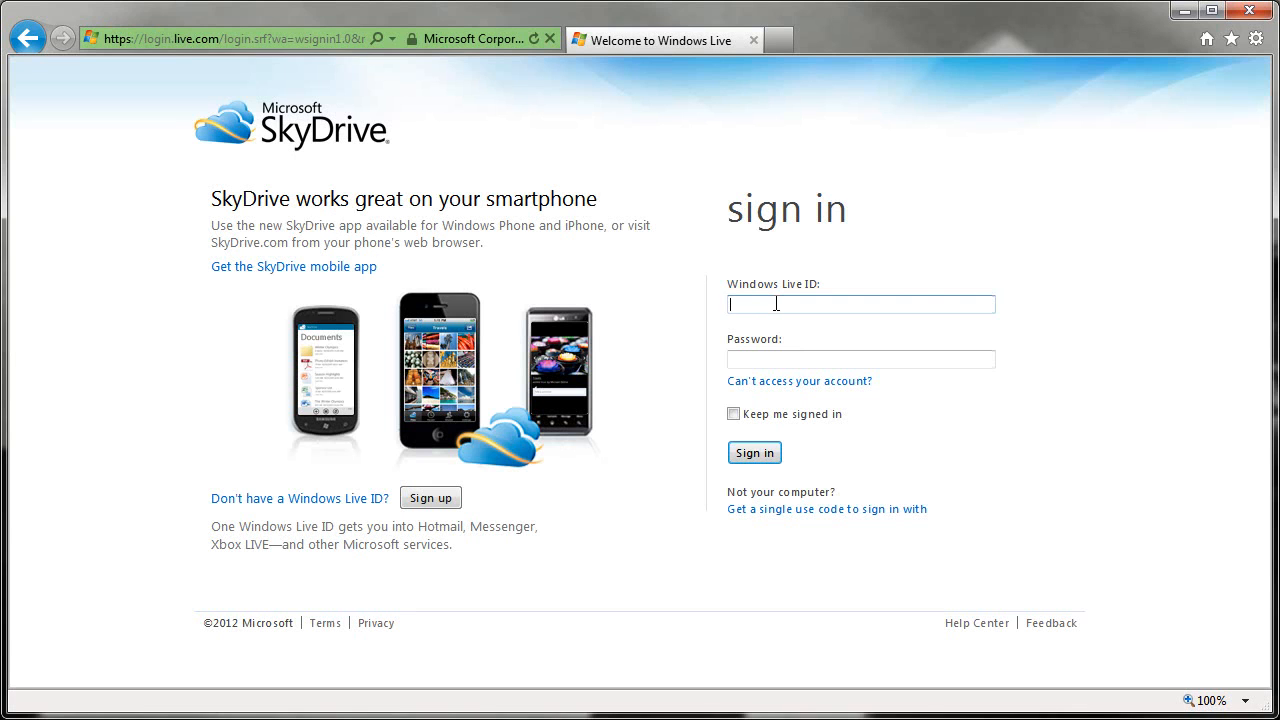
Sign in to SkyDrive with the Windows Live ID and account password
key("Tab")
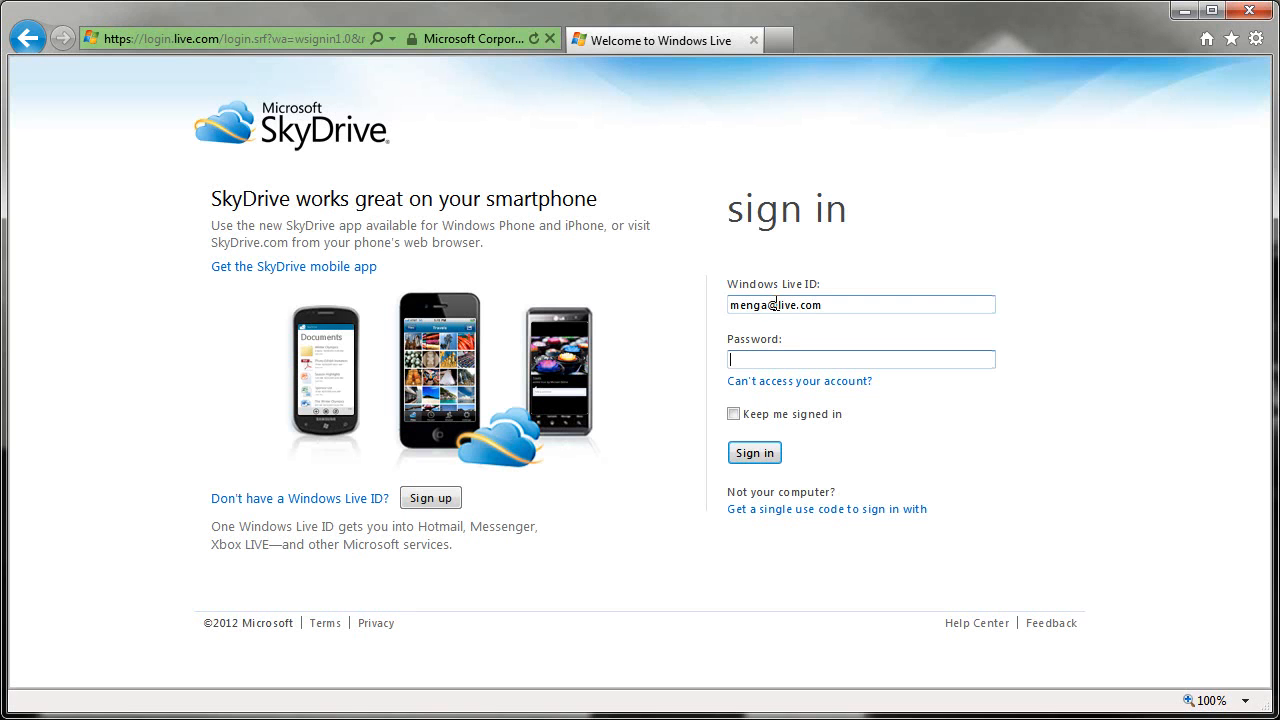
type("••••••••")
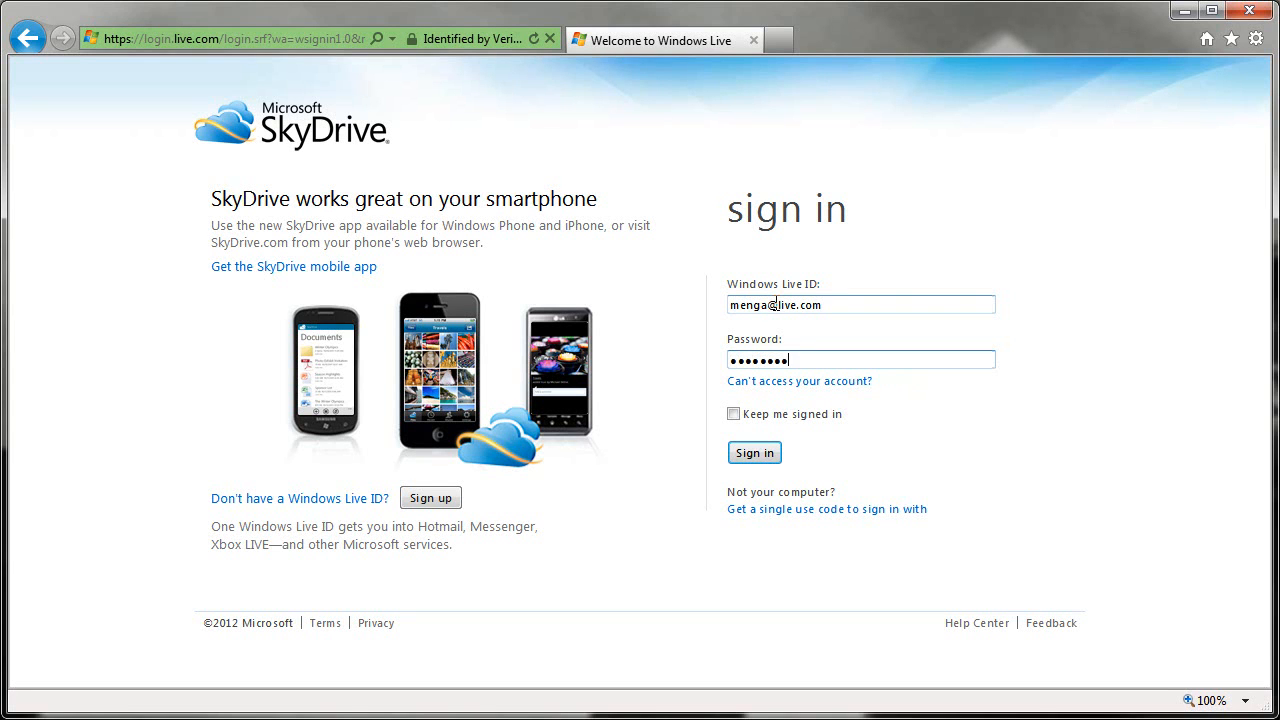
key("Return")
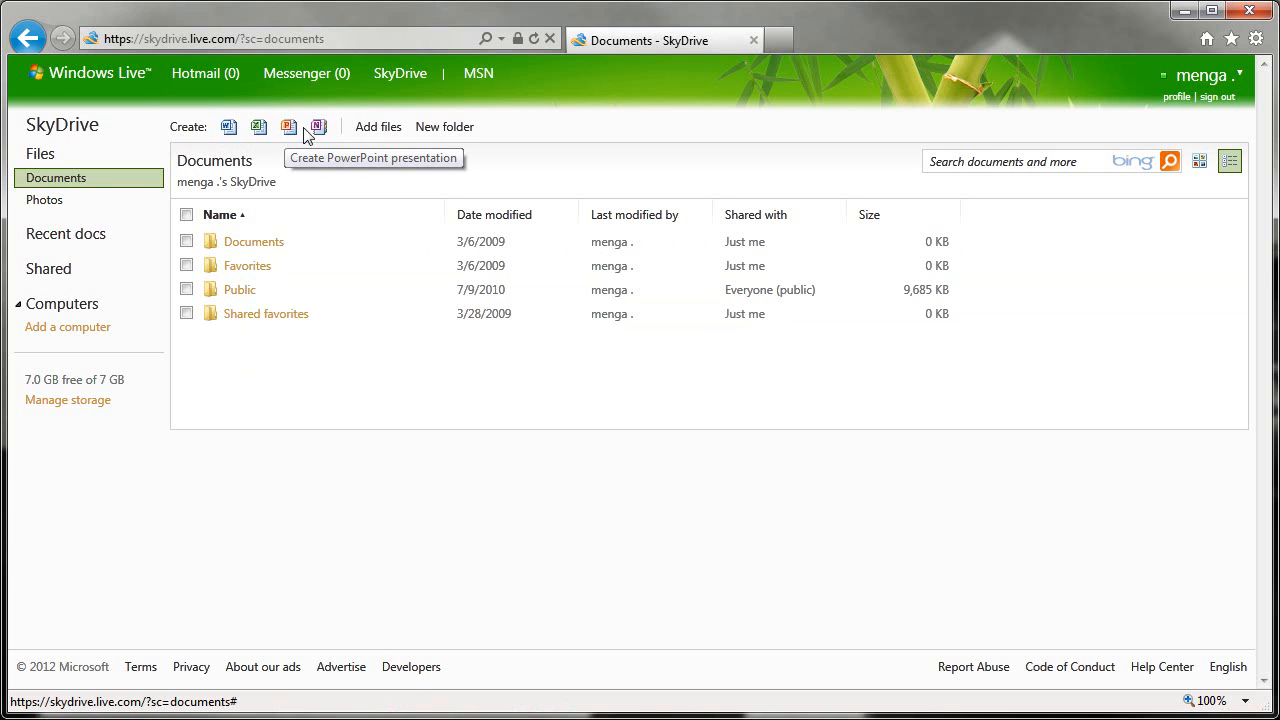
Create a new Word document with the default name Document1.docx
left_click(229, 129)
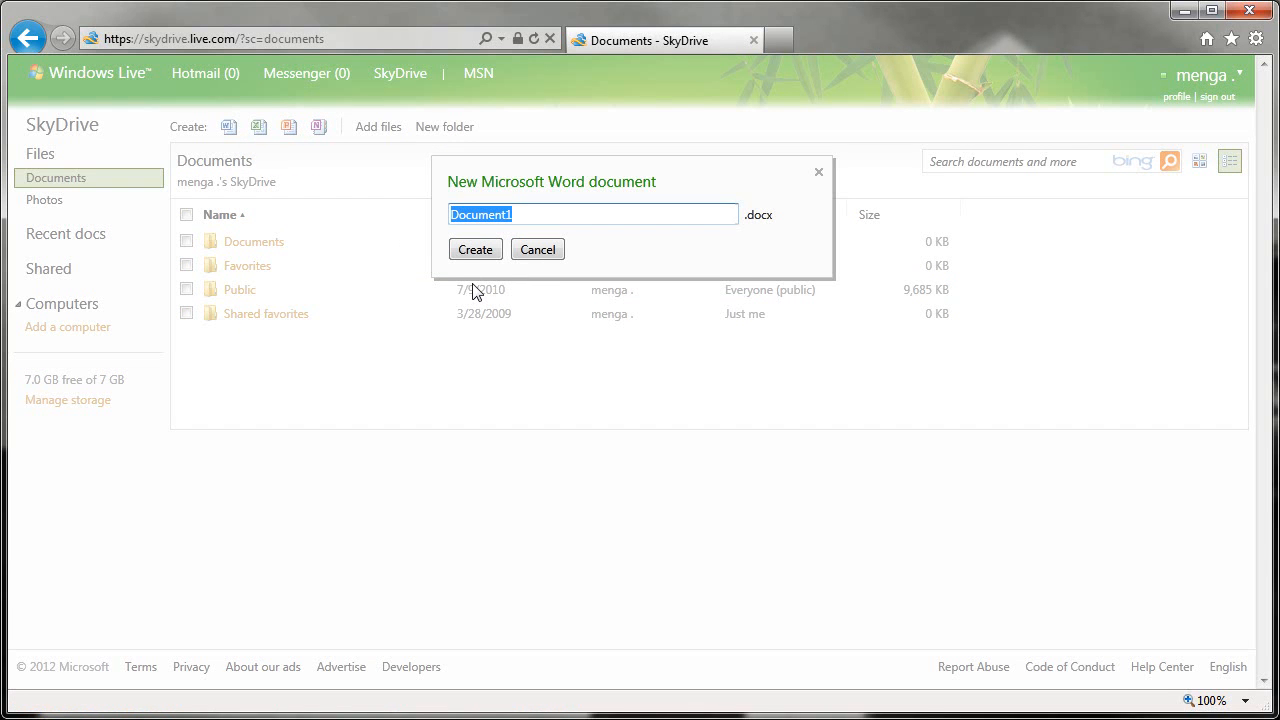
left_click(540, 252)
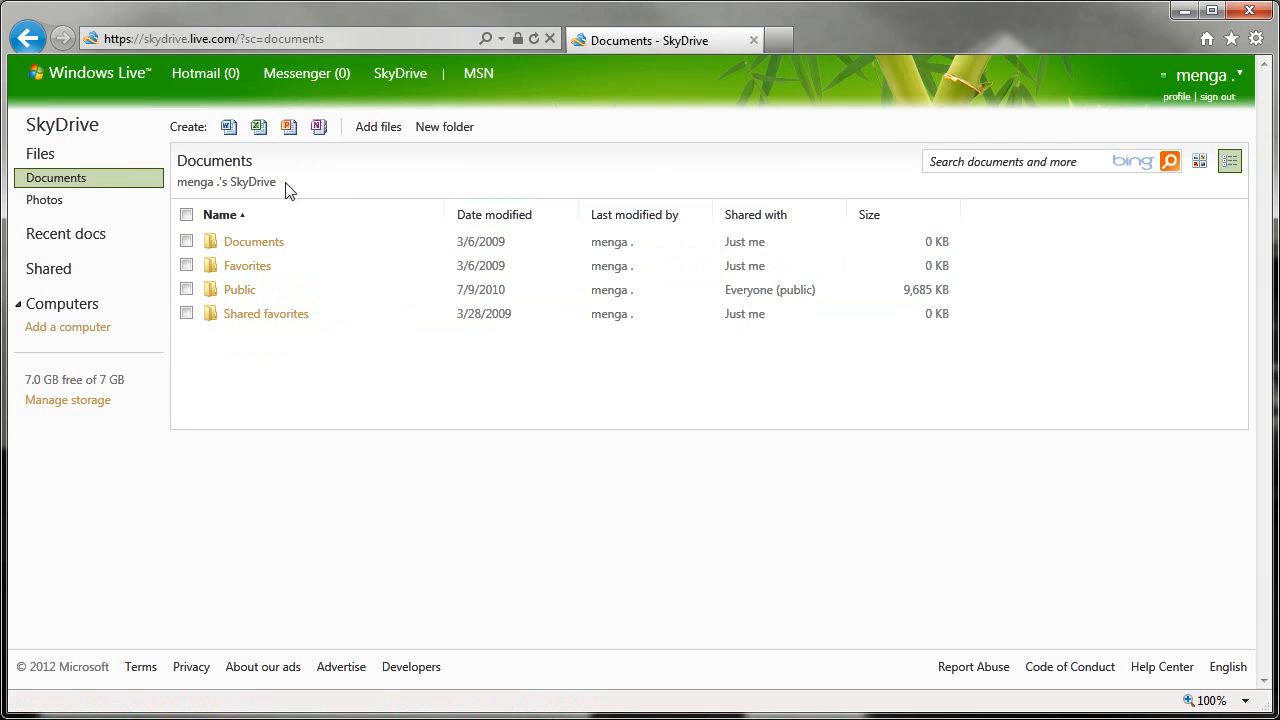
left_click(229, 127)
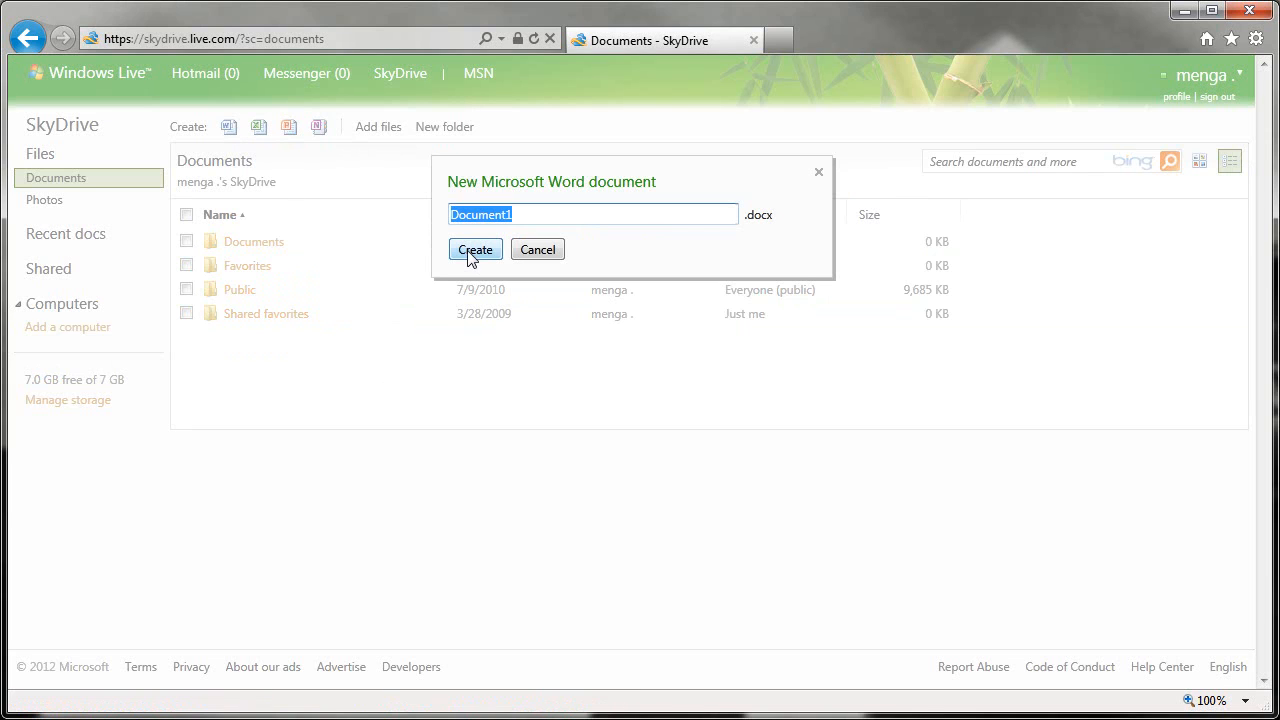
left_click(475, 256)
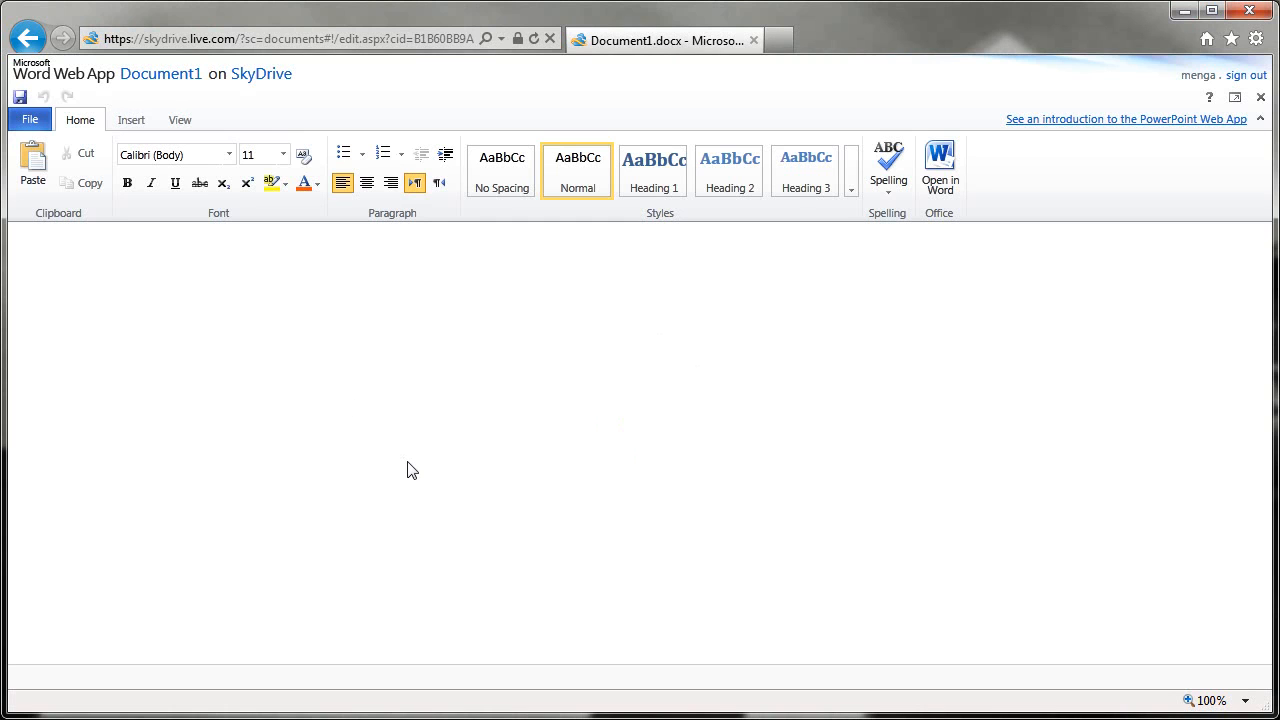
left_click(229, 155)
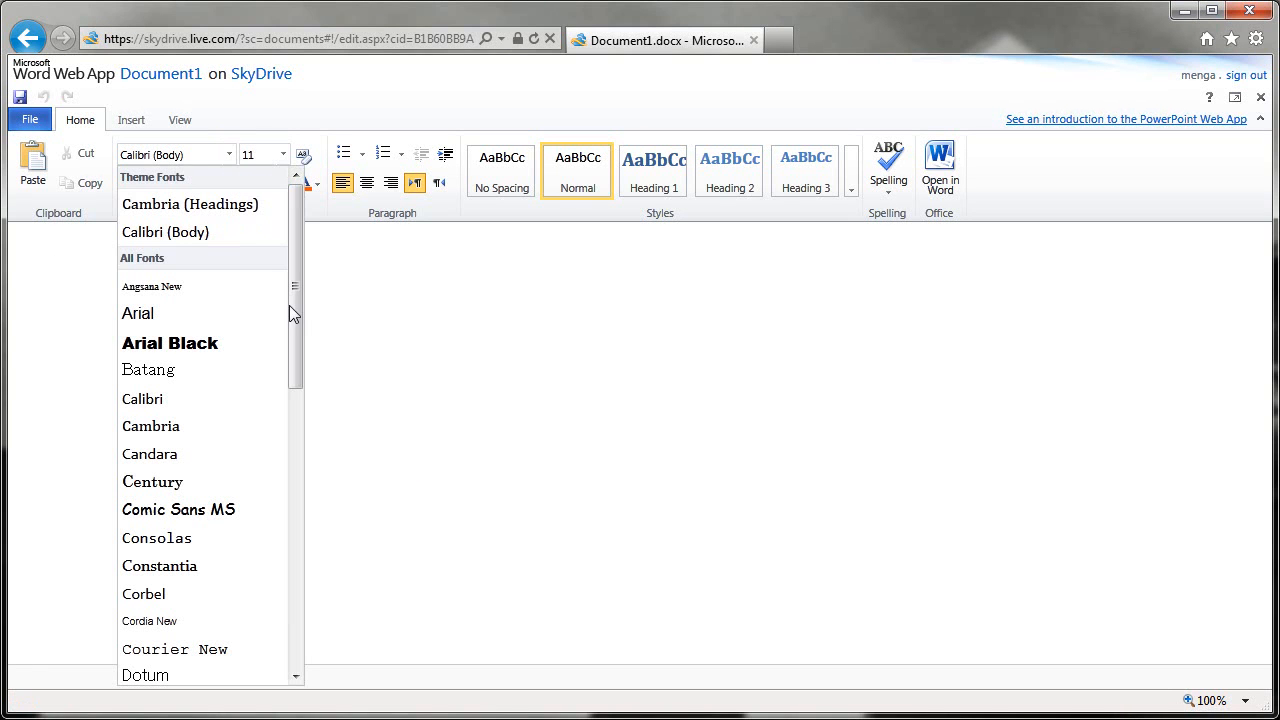
mouse_move(293, 305)
left_mouse_down()
mouse_move(274, 480)
mouse_move(286, 603)
mouse_move(314, 302)
left_mouse_up()
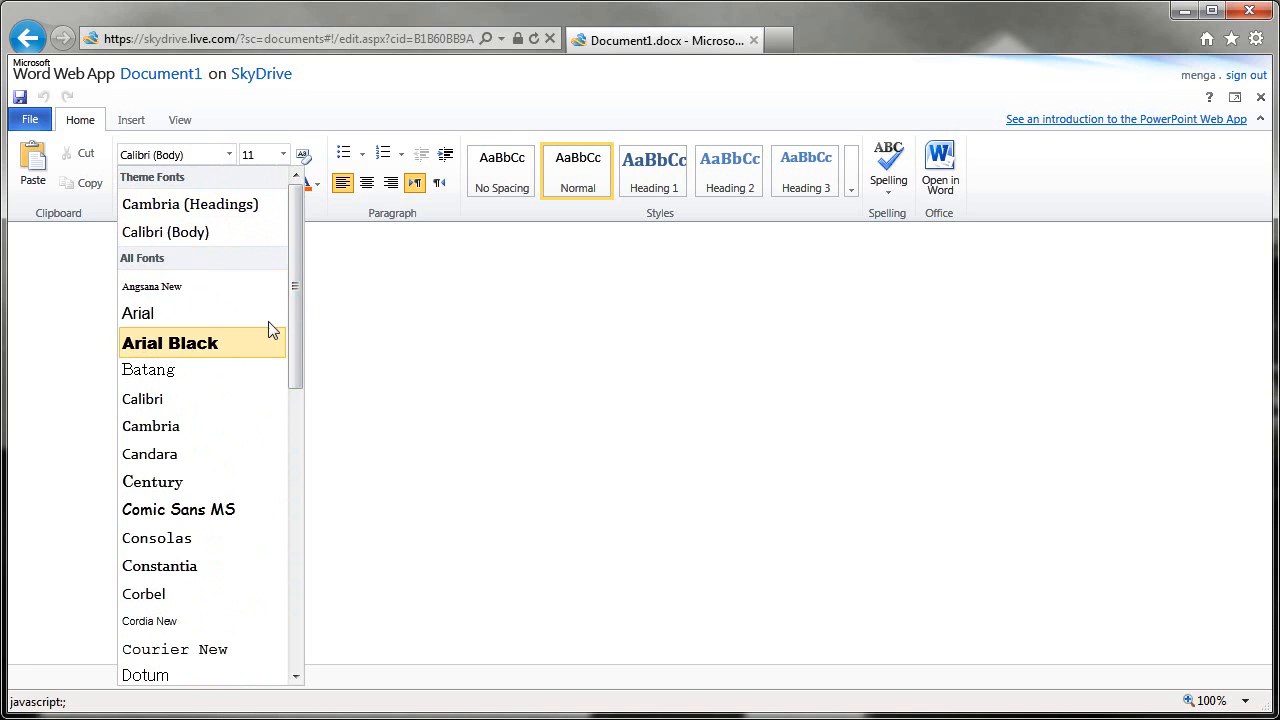
left_click_drag(296, 286, 284, 572)
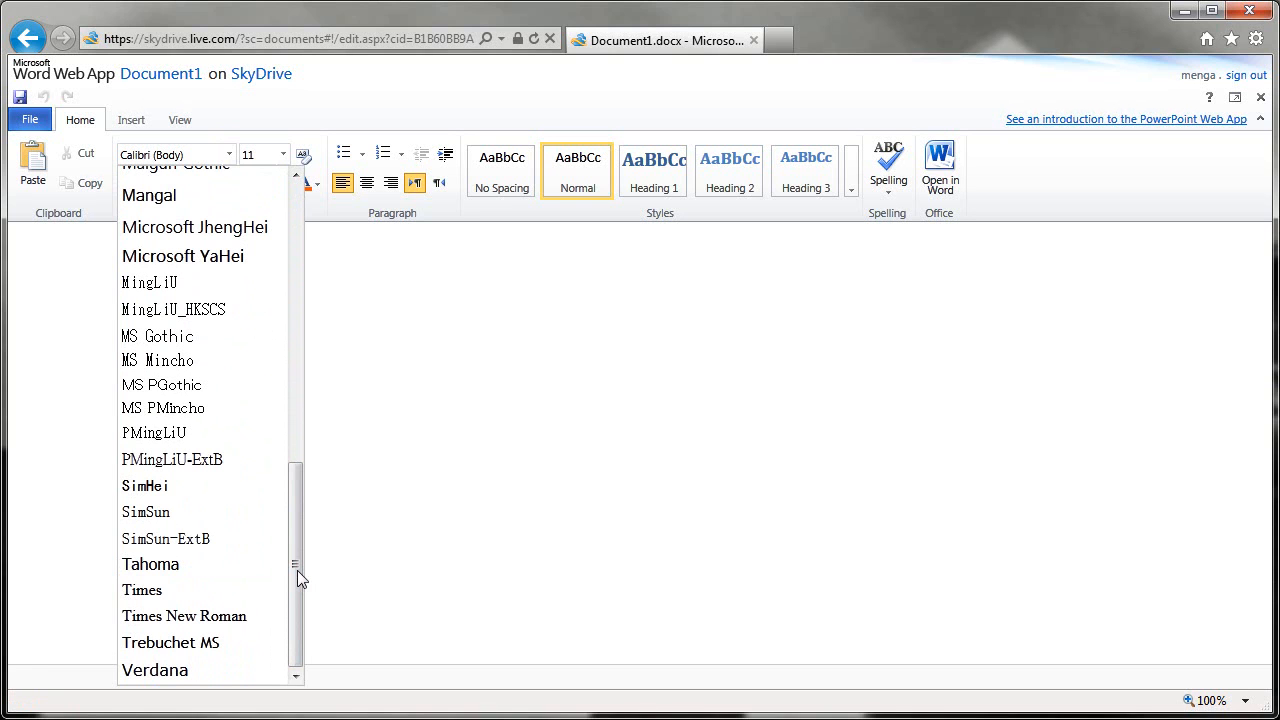
left_click_drag(297, 570, 306, 285)
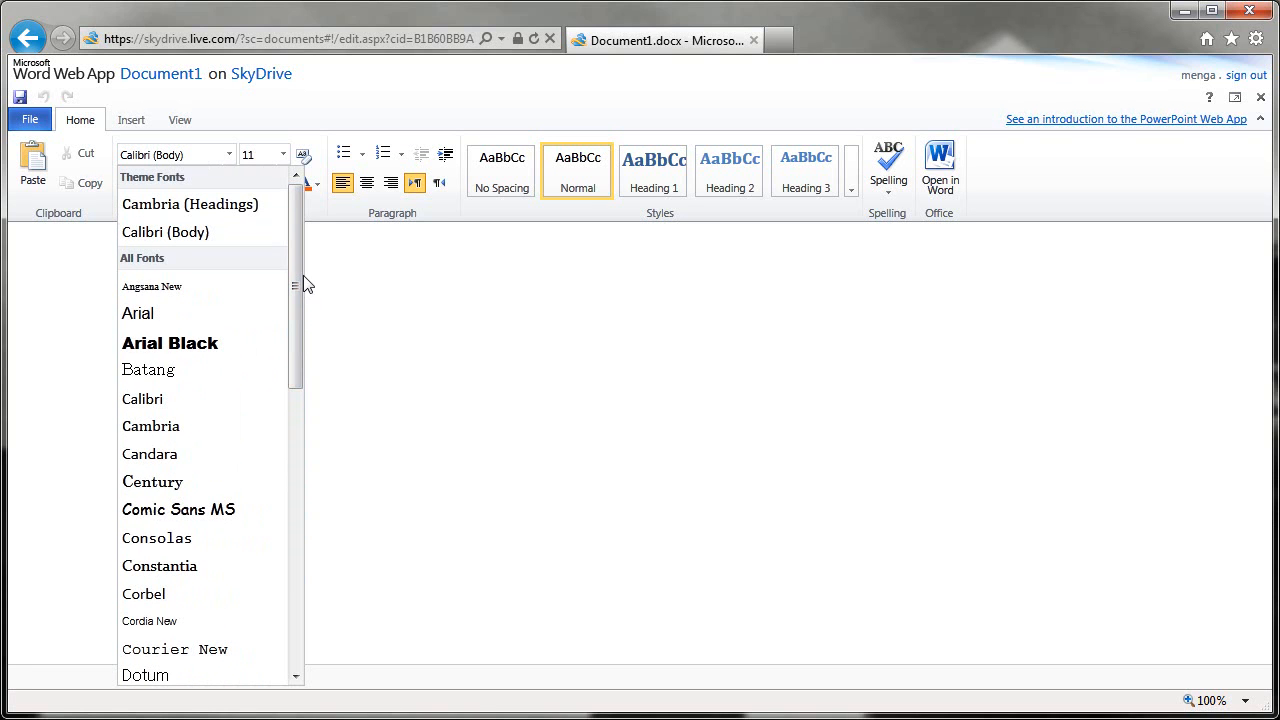
left_click(361, 276)
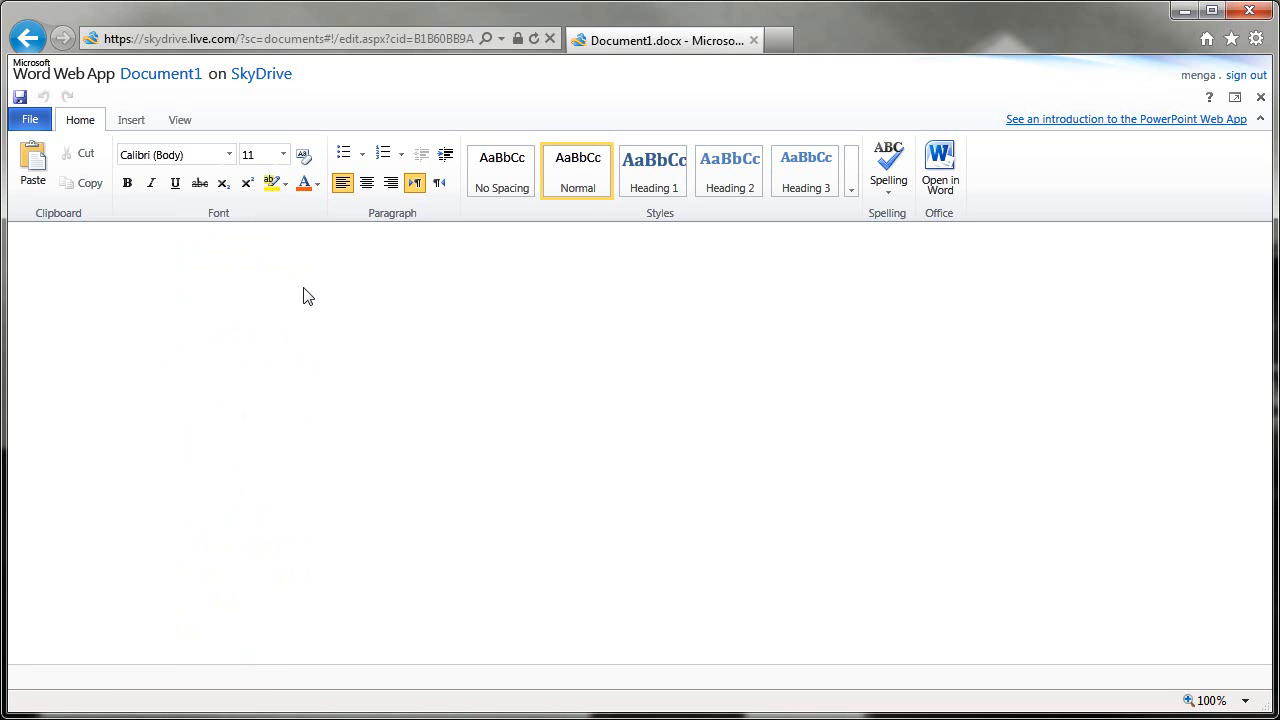
Type 'Title Here' and make it a Heading 1
type("Title Here")
key("shift+Home")
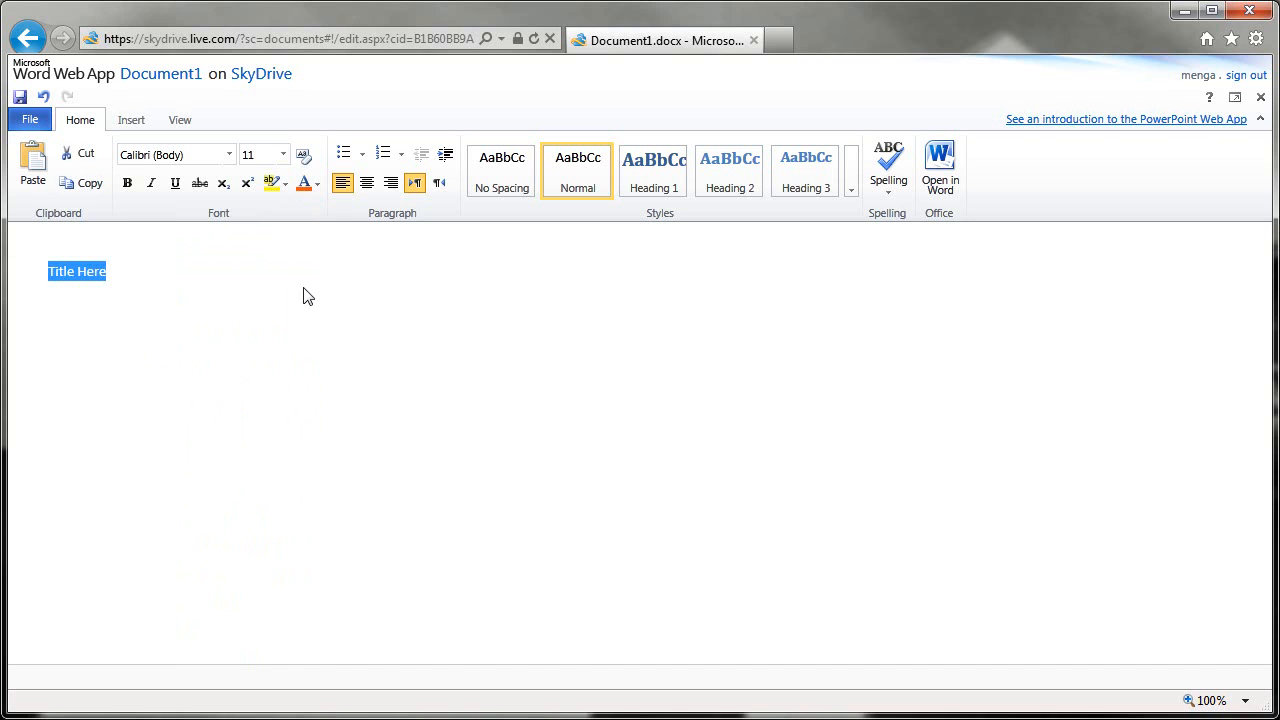
left_click(655, 170)
Add the line 'Body of message here' below the heading
left_click(176, 304)
key("Return")
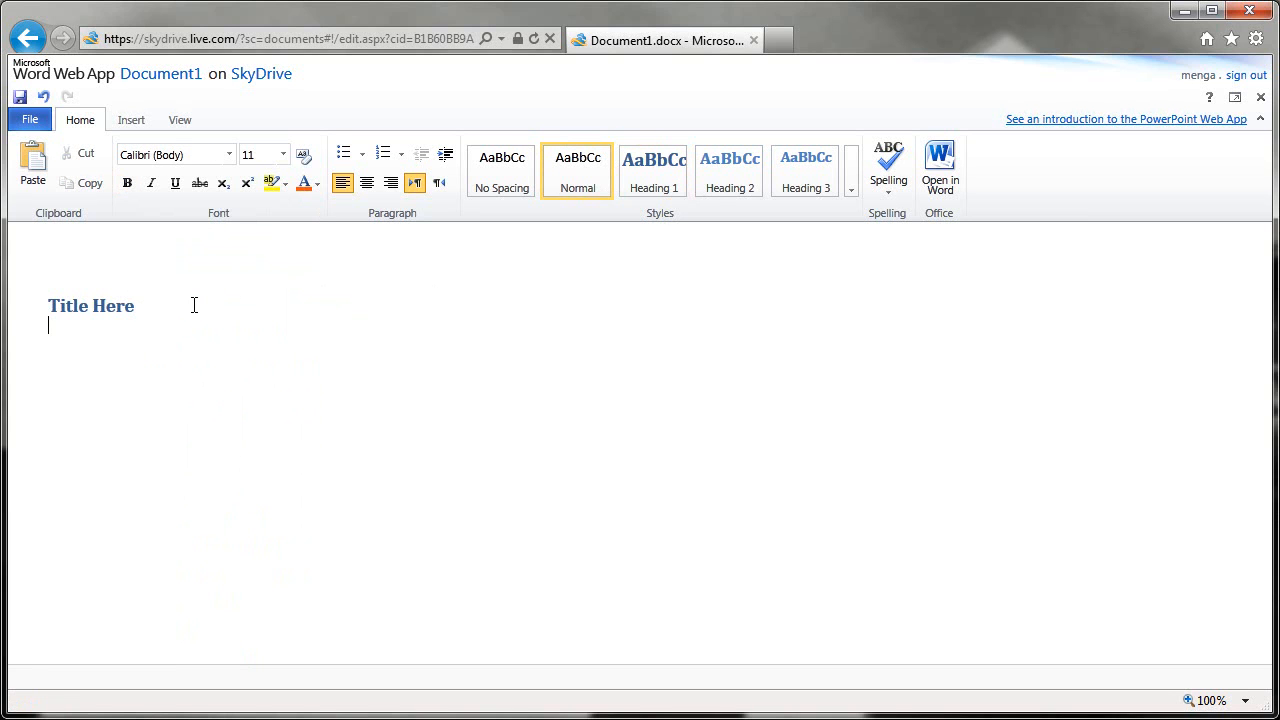
type("Body of message here")
key("Return")
Add a 'Footer Here' line and give it the Heading 9 style
type("Footer Here")
key("shift+Home")
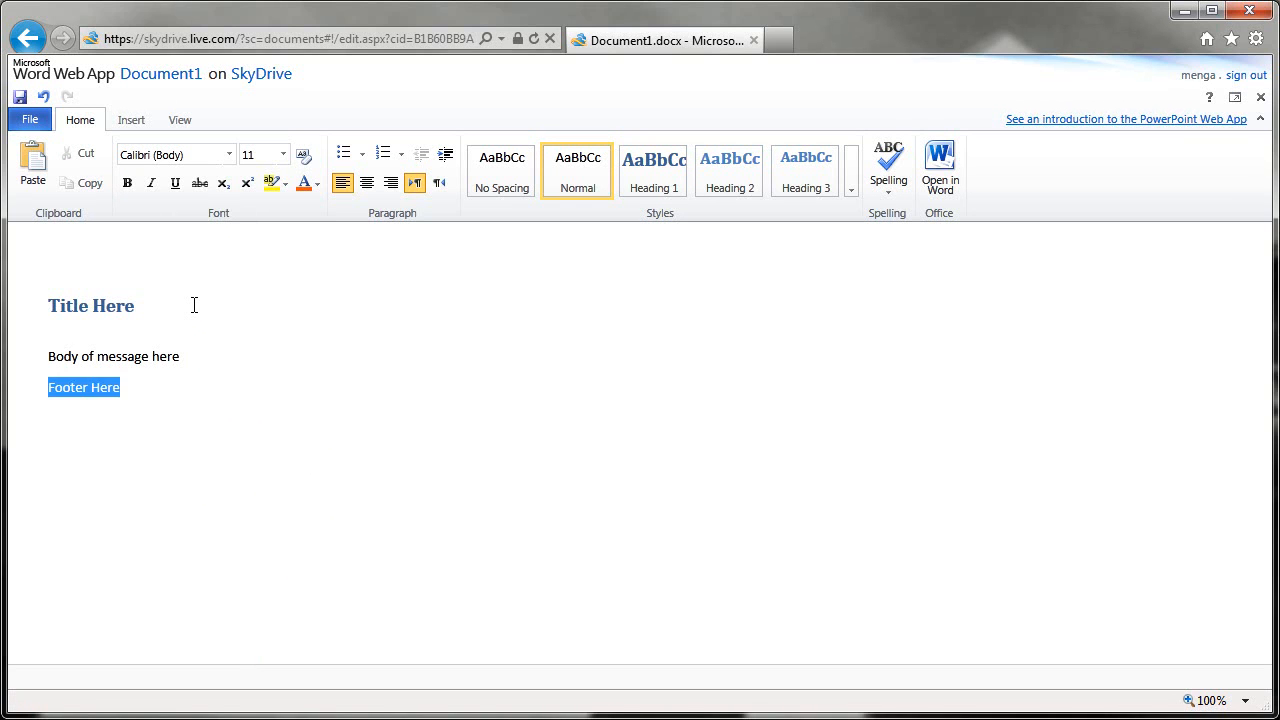
left_click(852, 188)
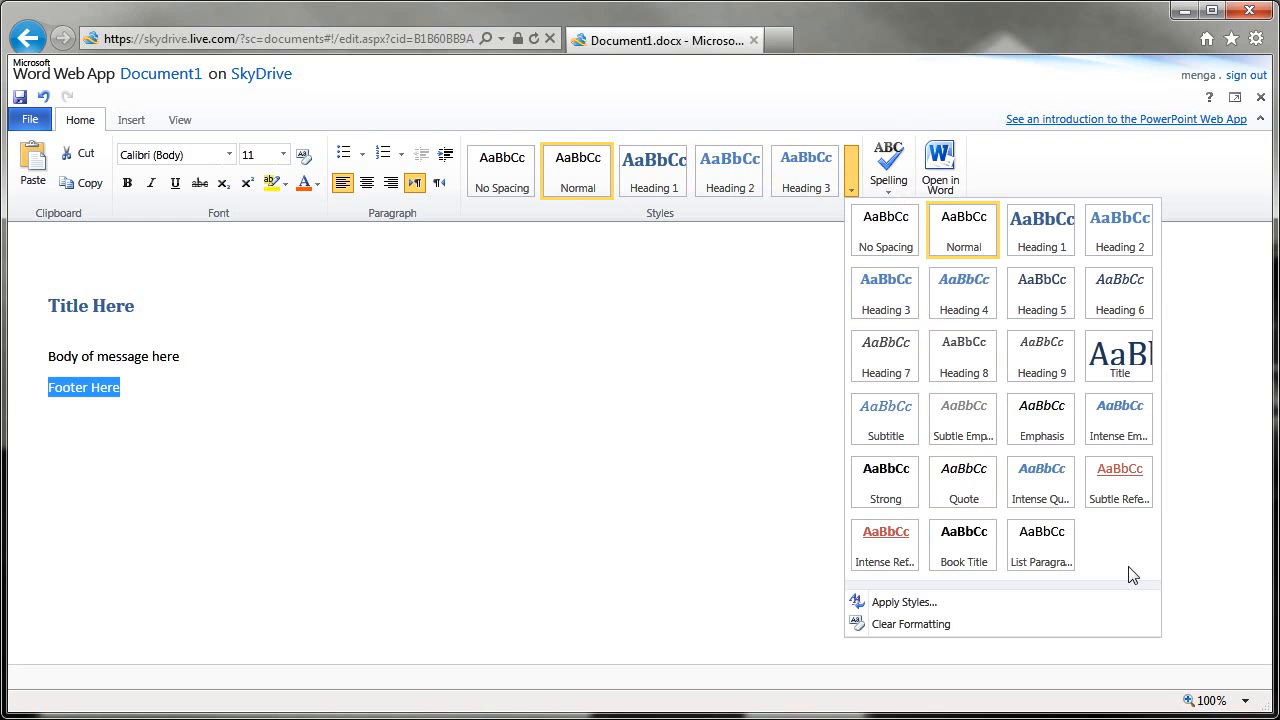
left_click(1058, 365)
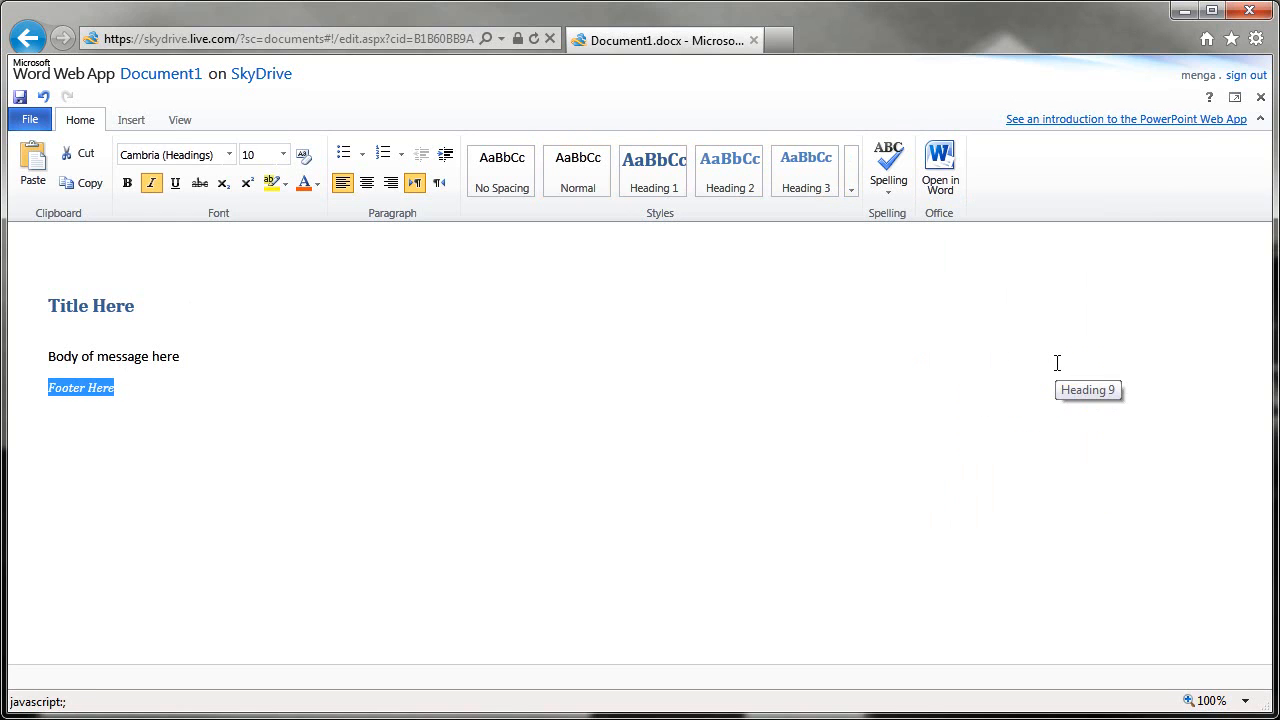
left_click(674, 355)
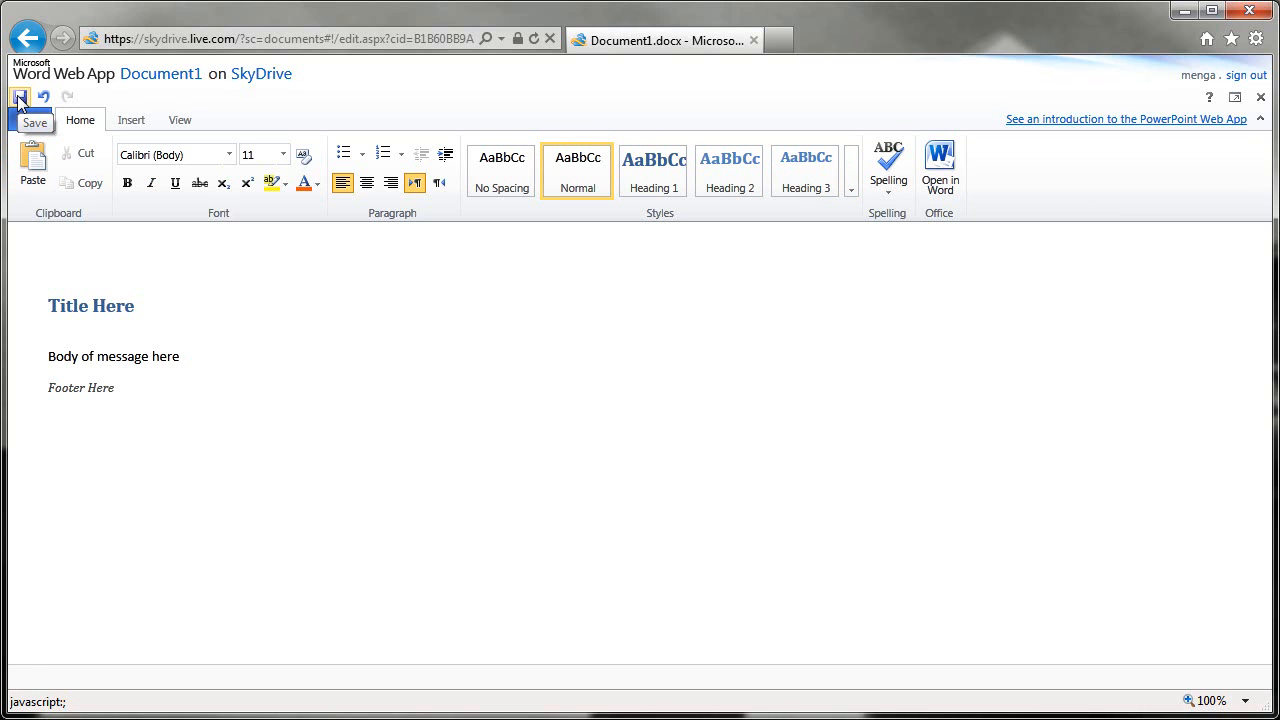
Save Document1 from the File menu
left_click(25, 122)
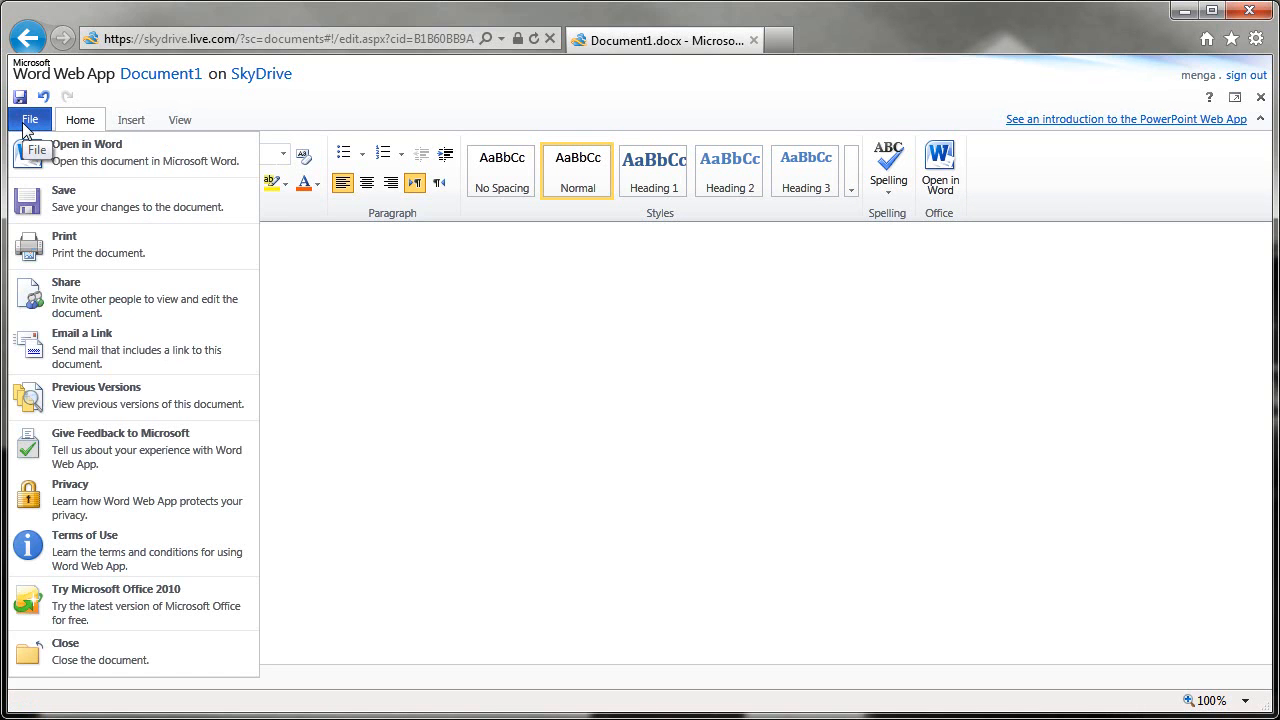
left_click(25, 122)
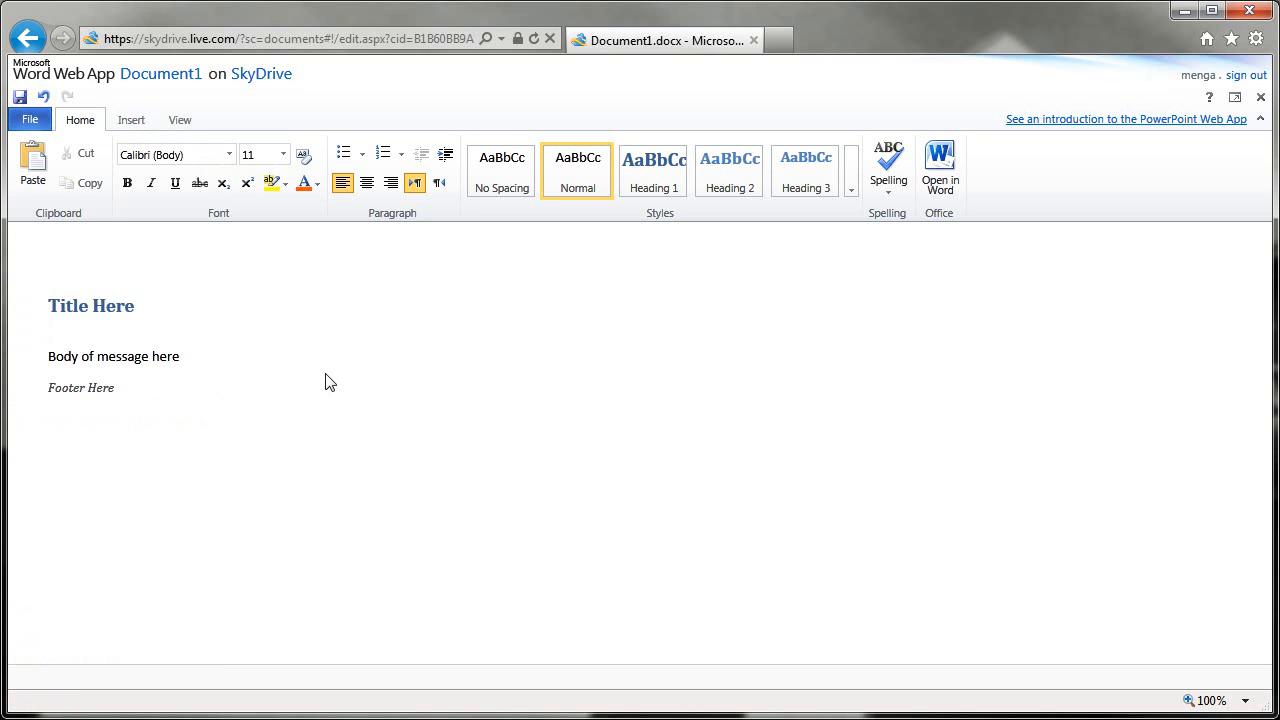
left_click(27, 120)
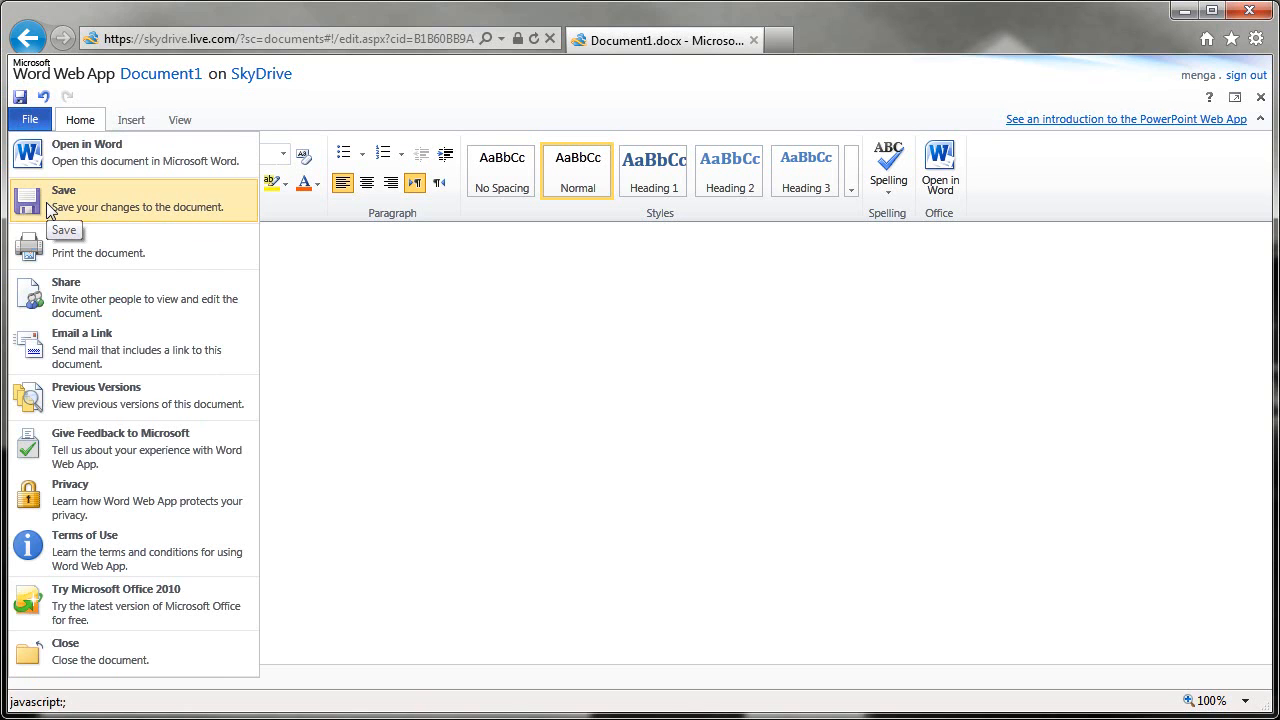
left_click(397, 300)
left_click(30, 120)
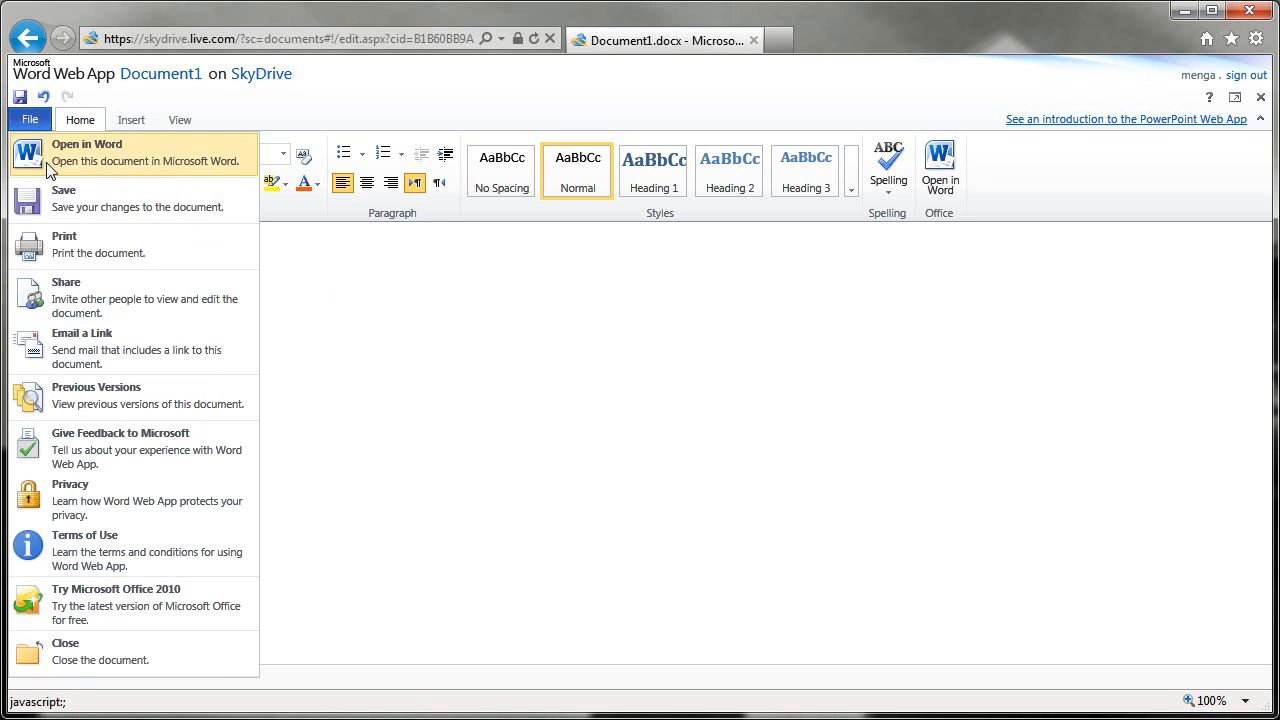
left_click(50, 201)
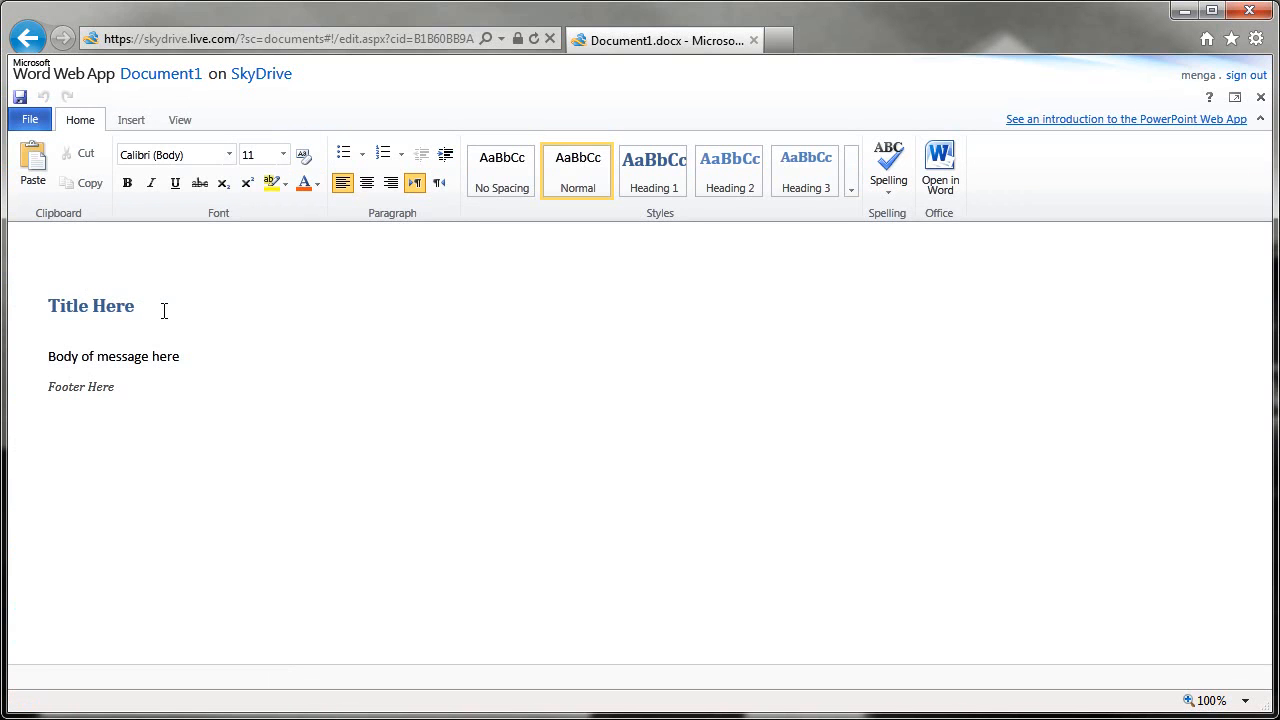
left_click(30, 119)
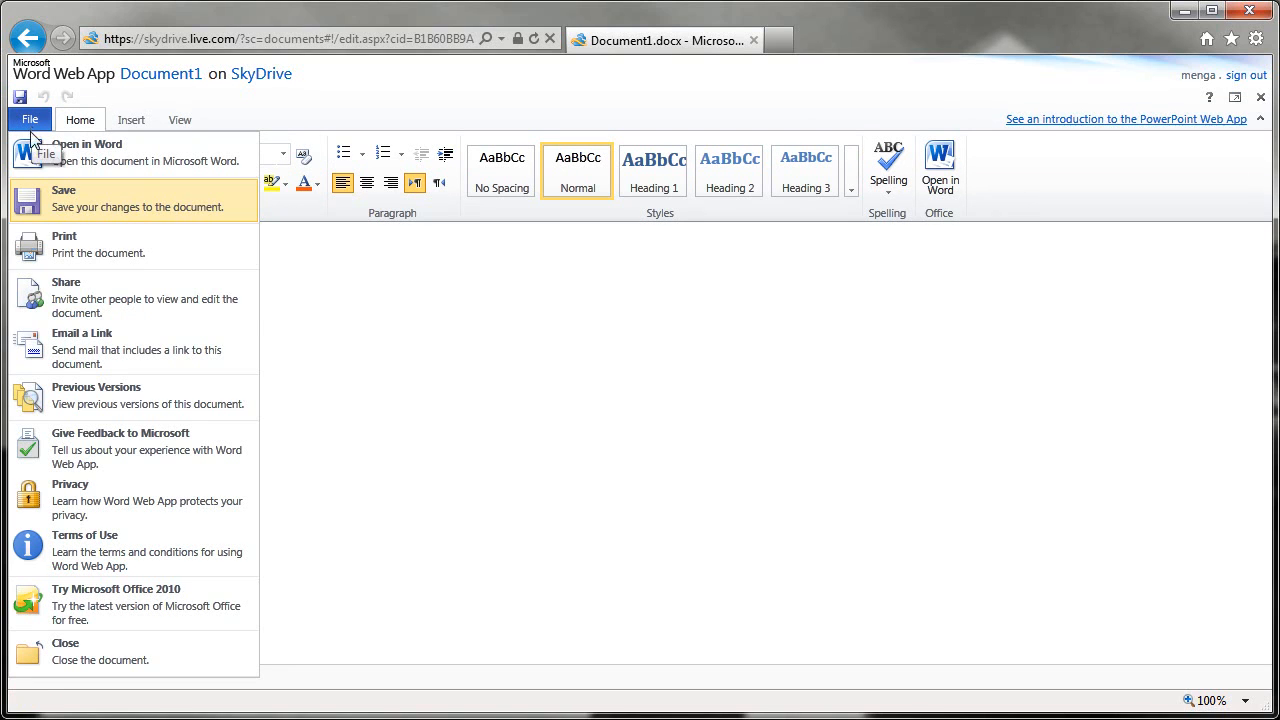
Print the document, decline the Document1.pdf download, and return to the editor
left_click(65, 244)
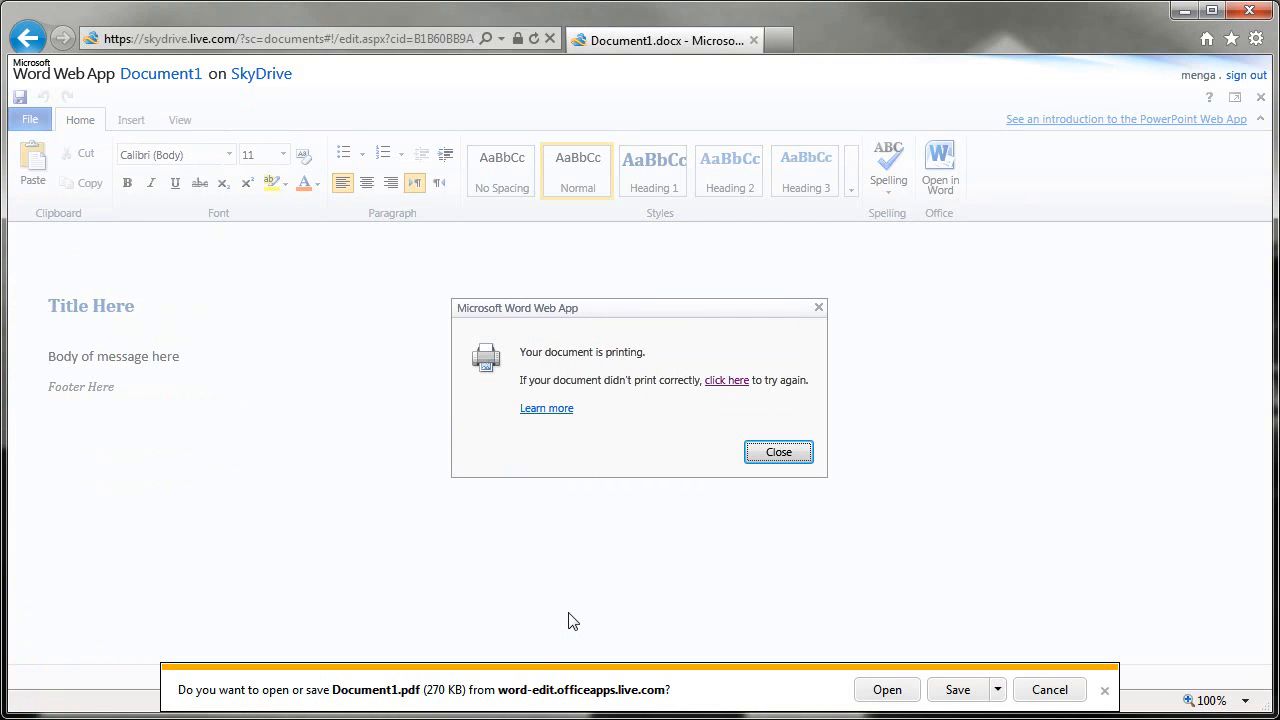
left_click(1052, 691)
left_click(779, 452)
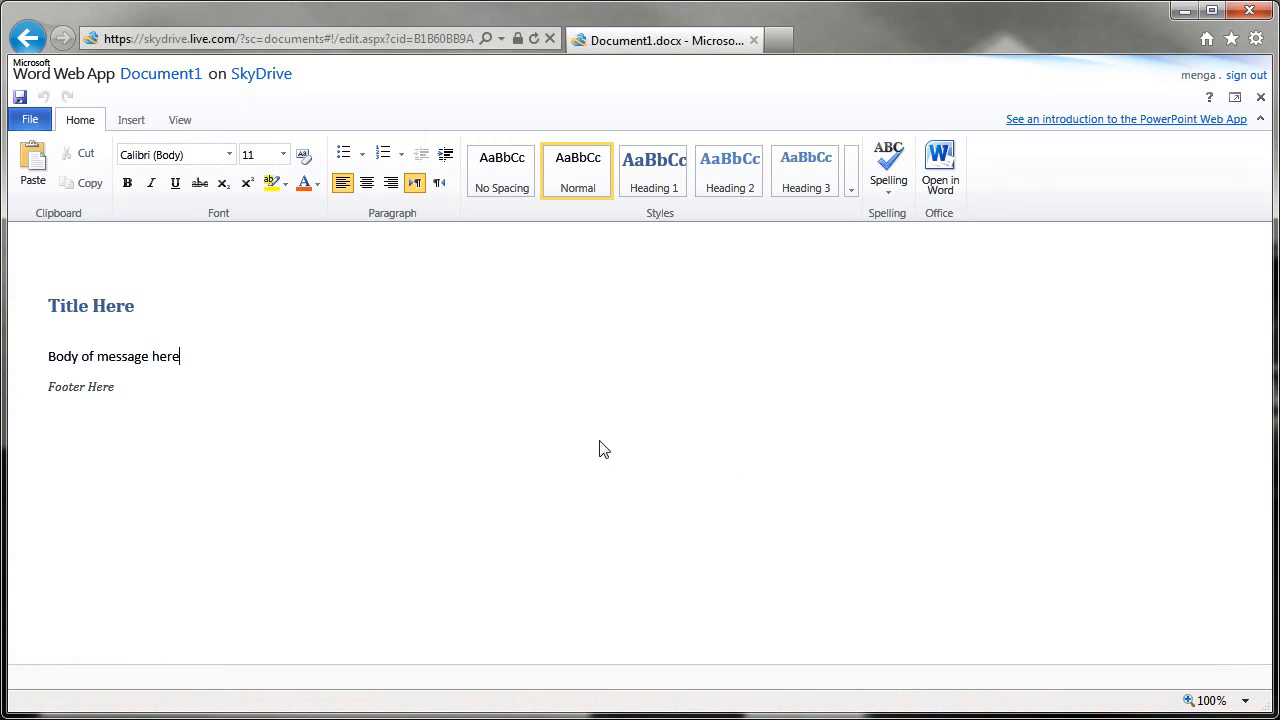
left_click(513, 357)
Close Document1 from the File menu, returning to the SkyDrive Files list
left_click(28, 120)
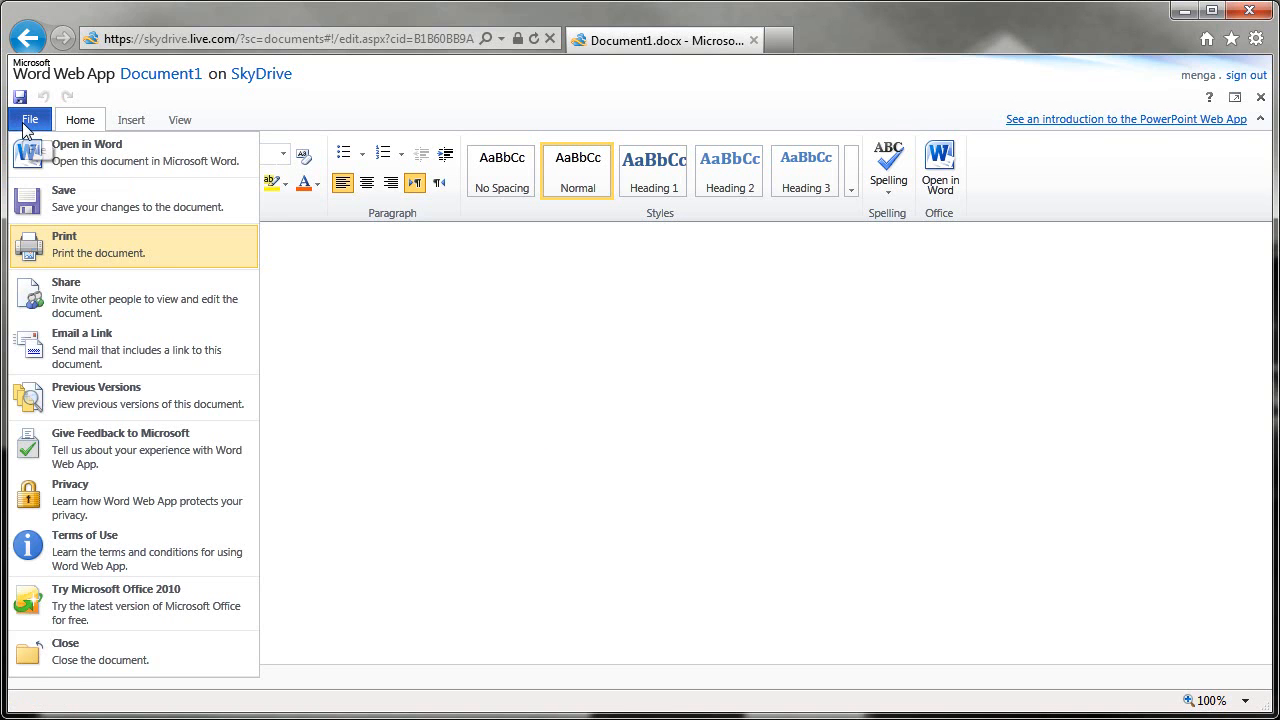
left_click(78, 668)
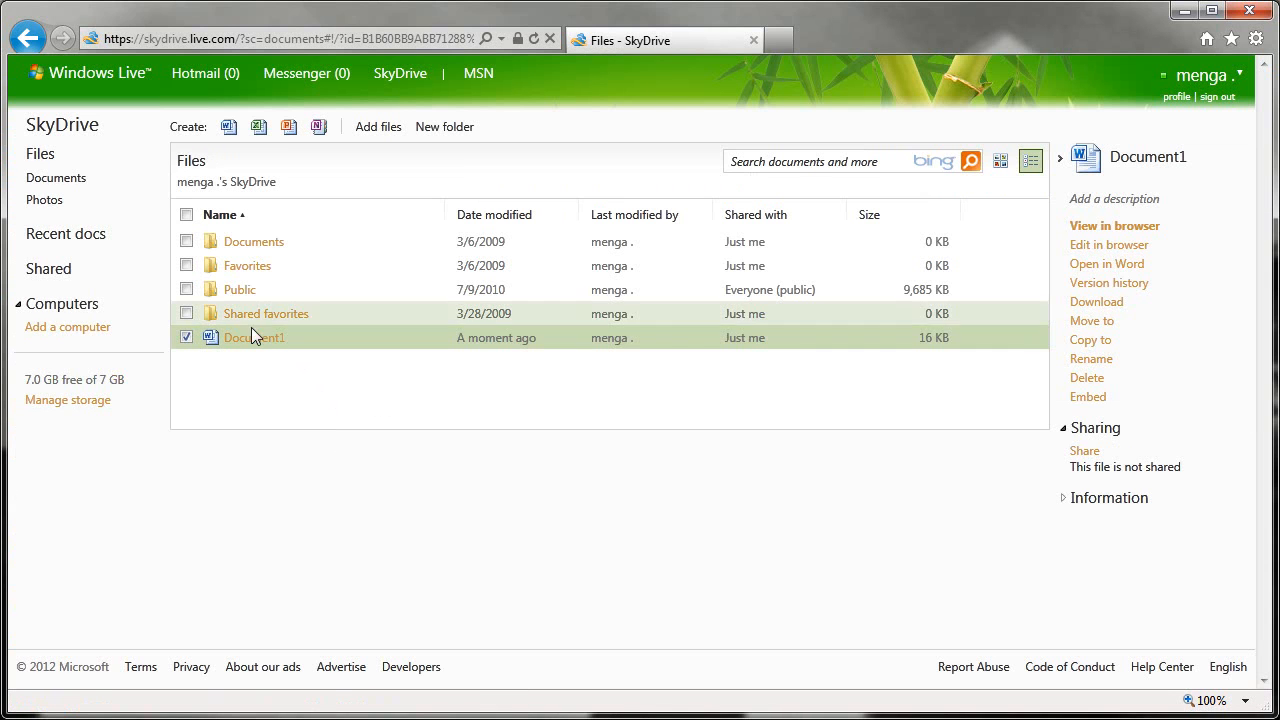
Reopen Document1 from the SkyDrive file list in the read-only view
left_click(252, 339)
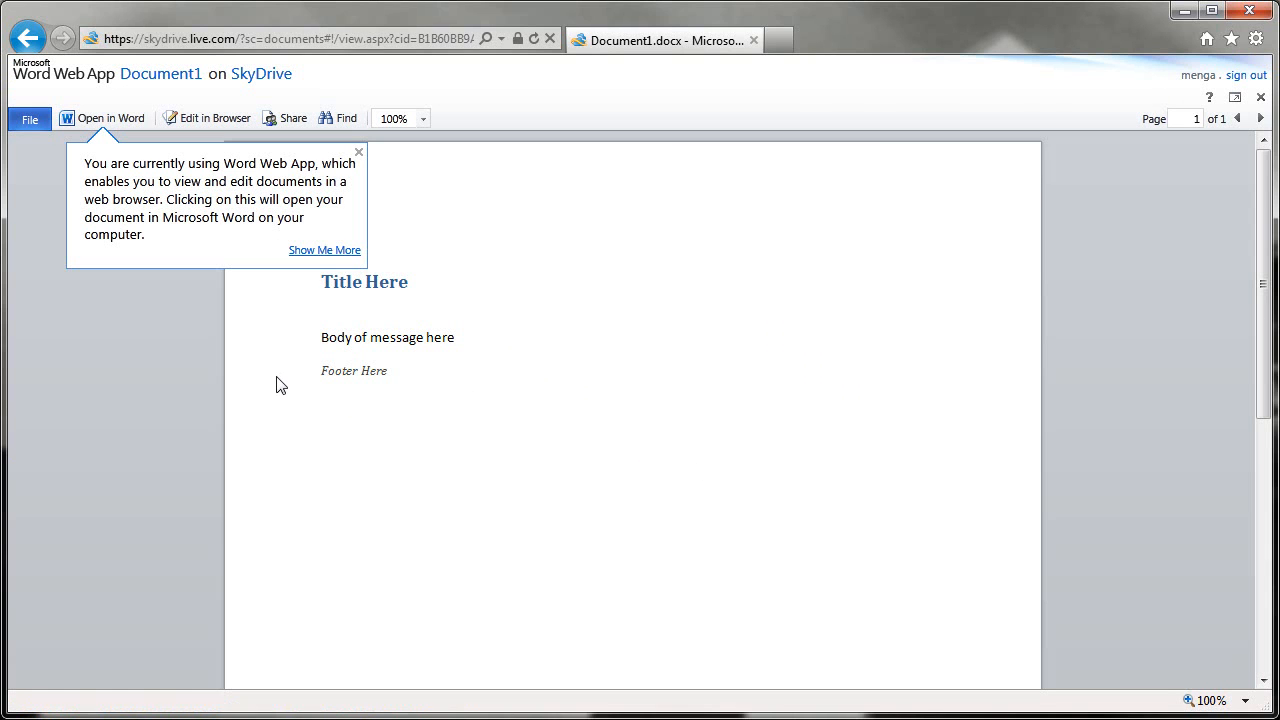
left_click(359, 153)
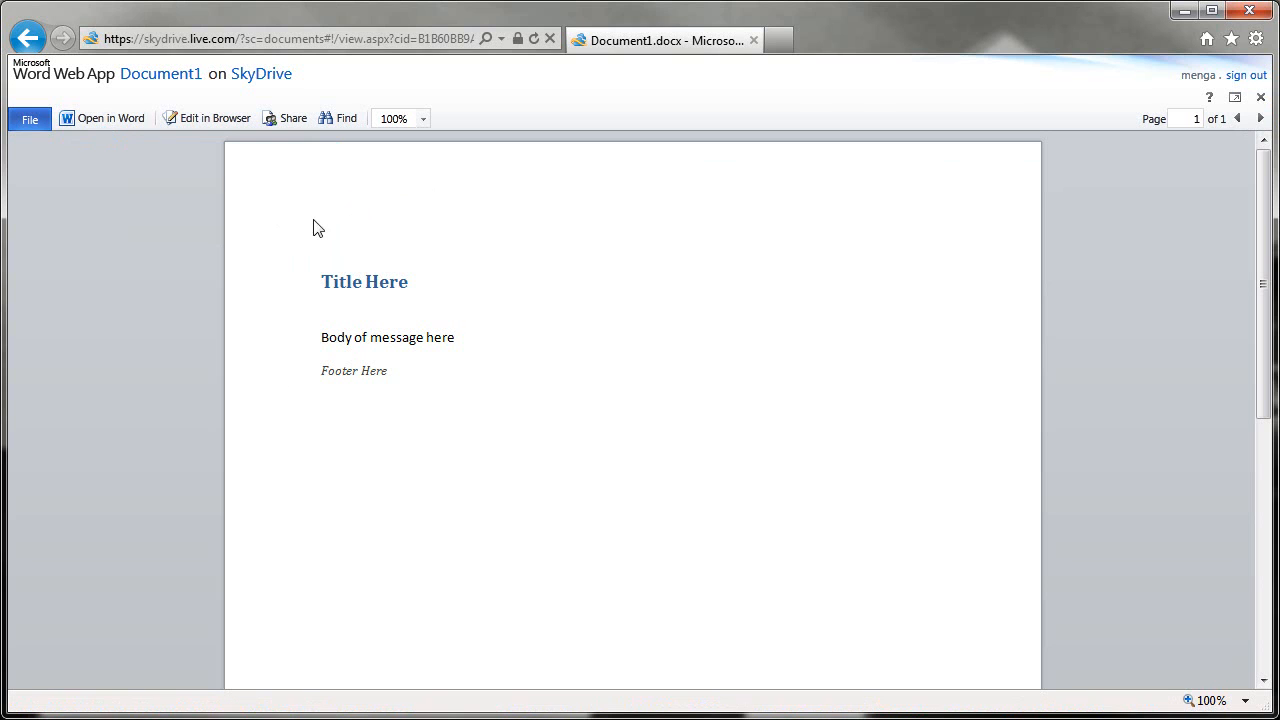
left_click(1261, 97)
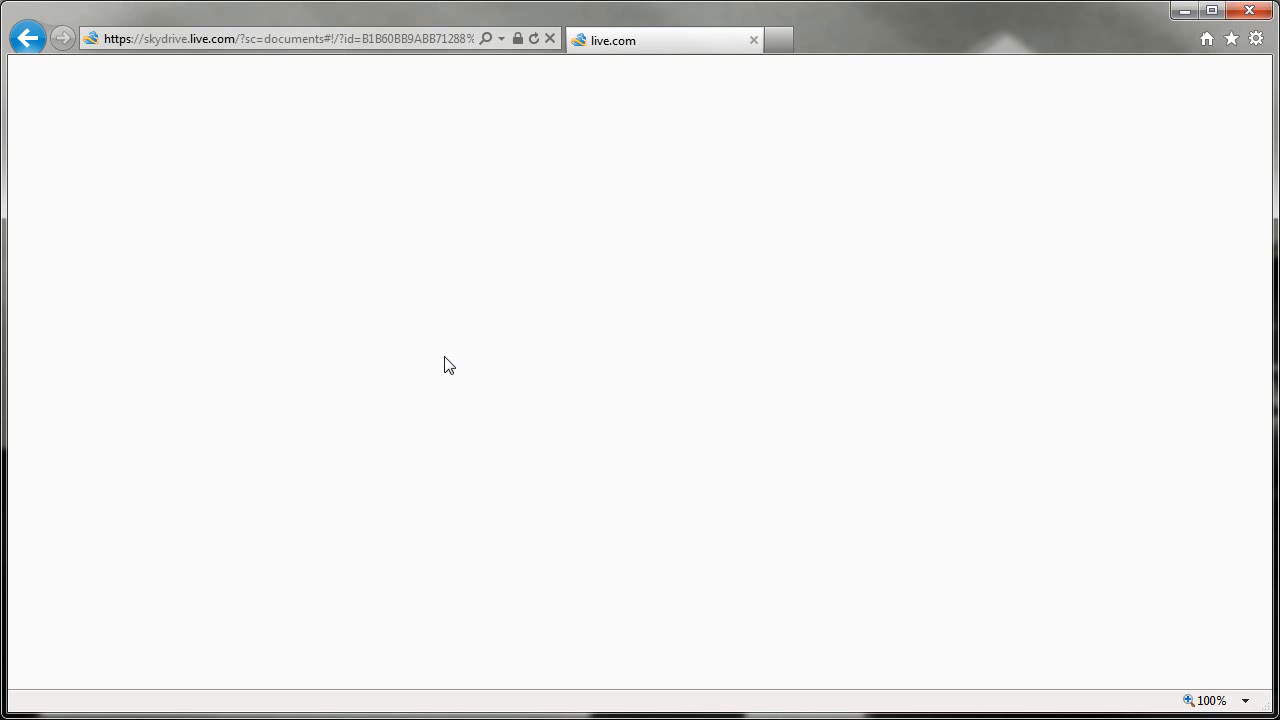
left_click(252, 341)
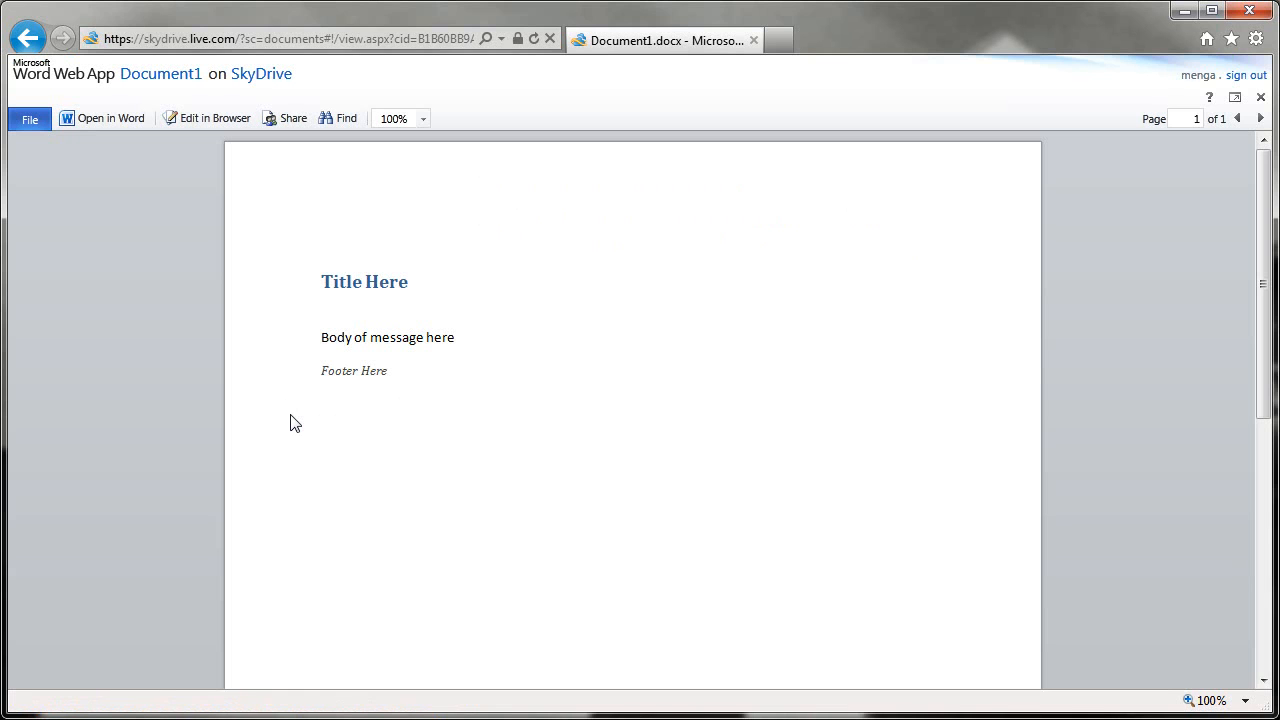
Switch Document1 to Edit in Browser, then close the editor back to SkyDrive files
left_click(202, 121)
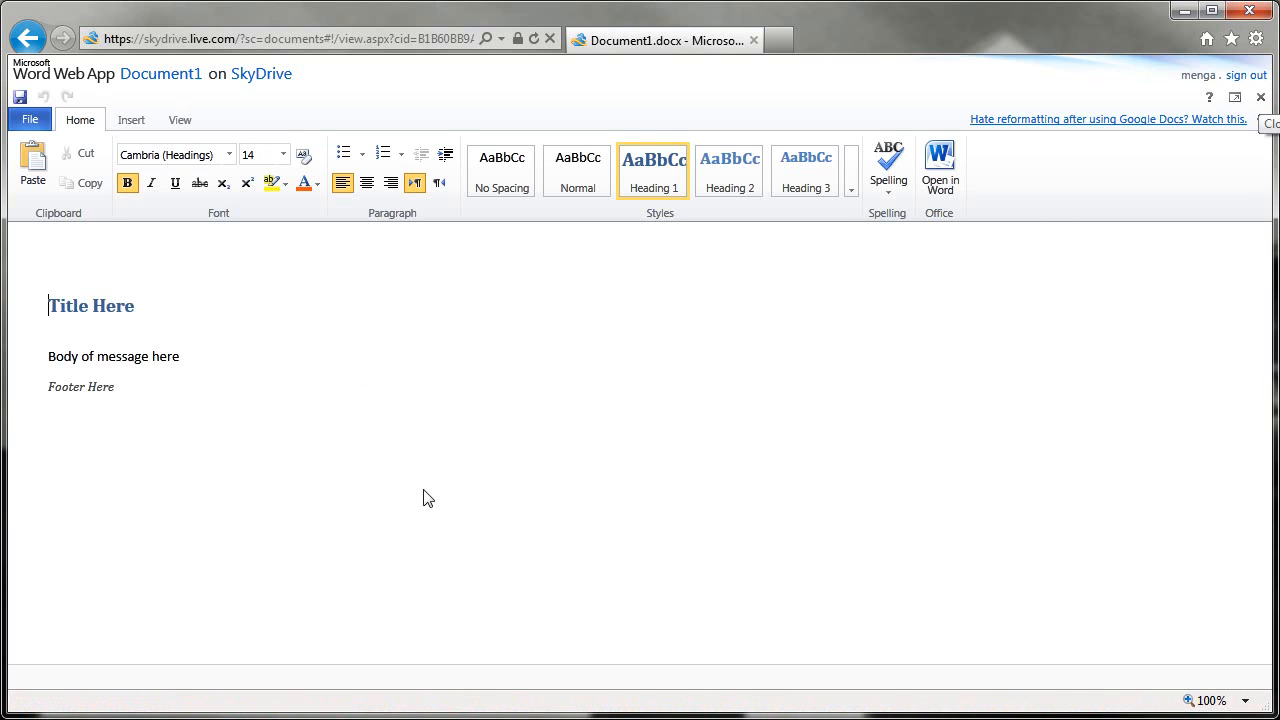
left_click(1260, 97)
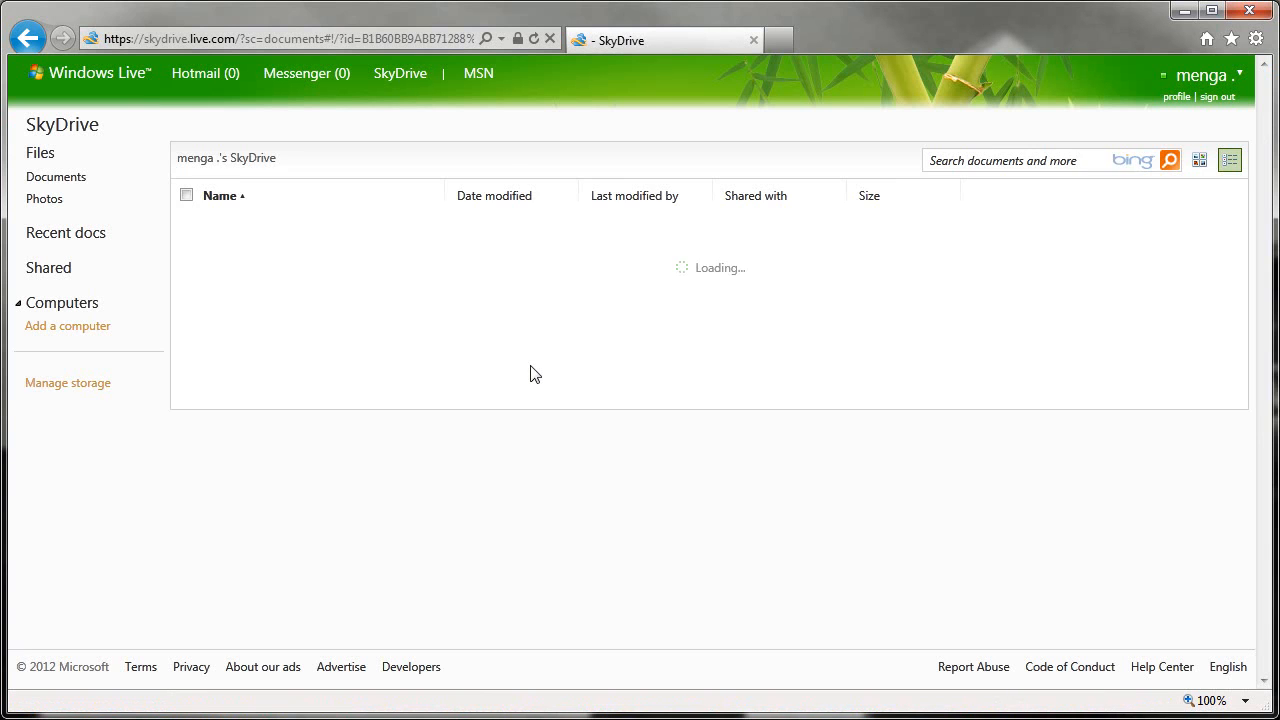